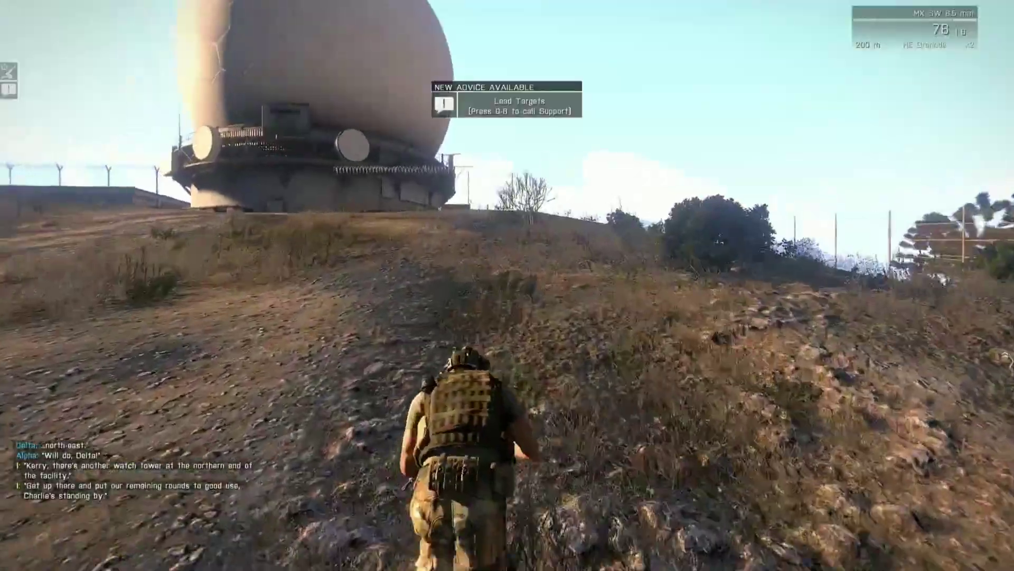
{"action": "key", "text": "w"}
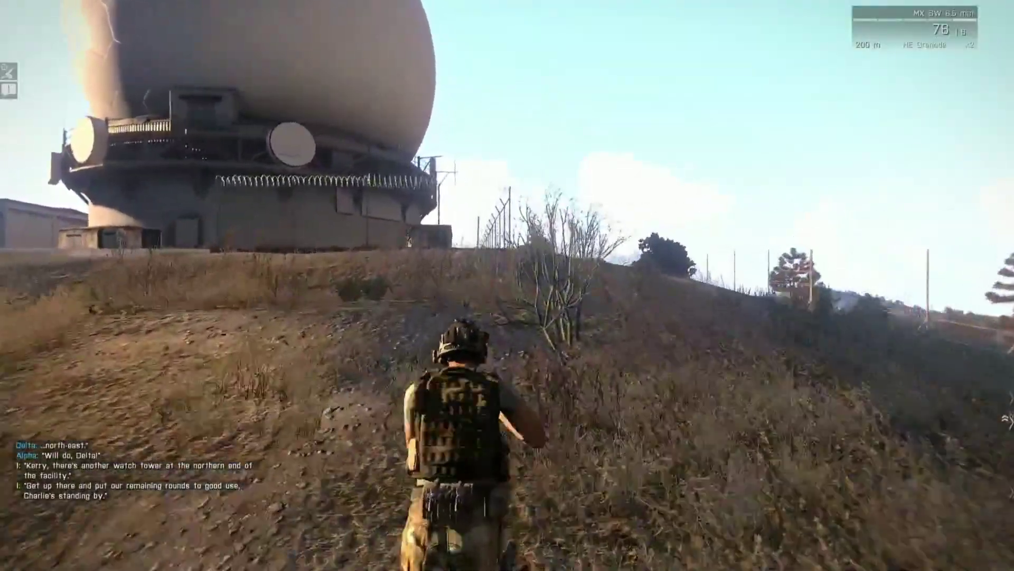
{"action": "key", "text": "w"}
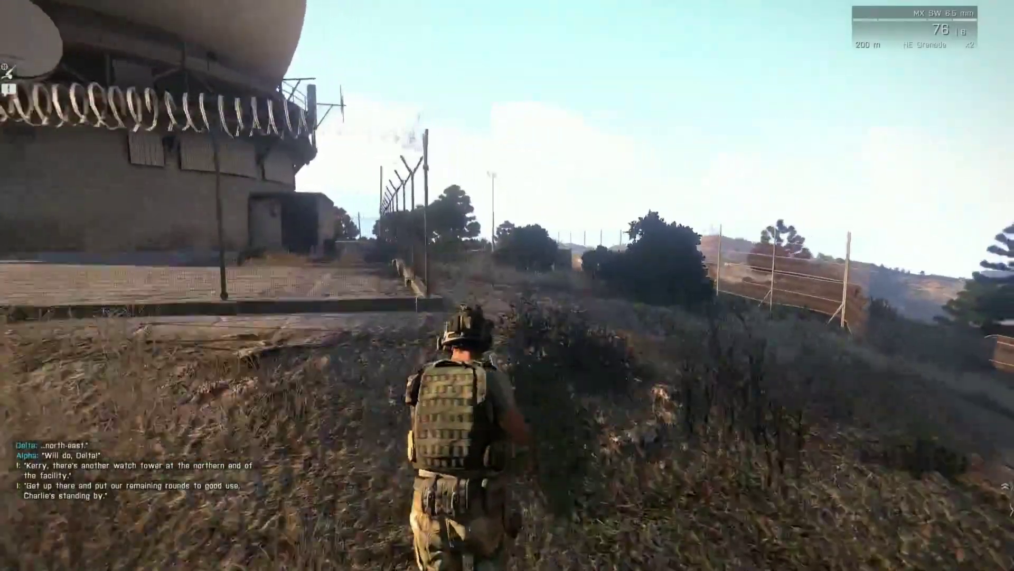
{"action": "key", "text": "w"}
{"action": "key", "text": "alt"}
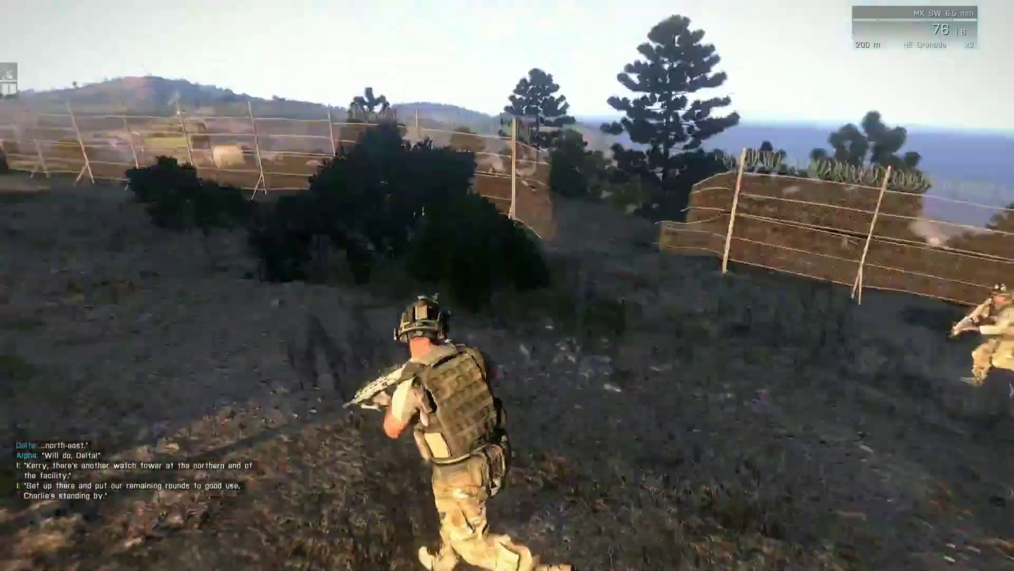
{"action": "key", "text": "w"}
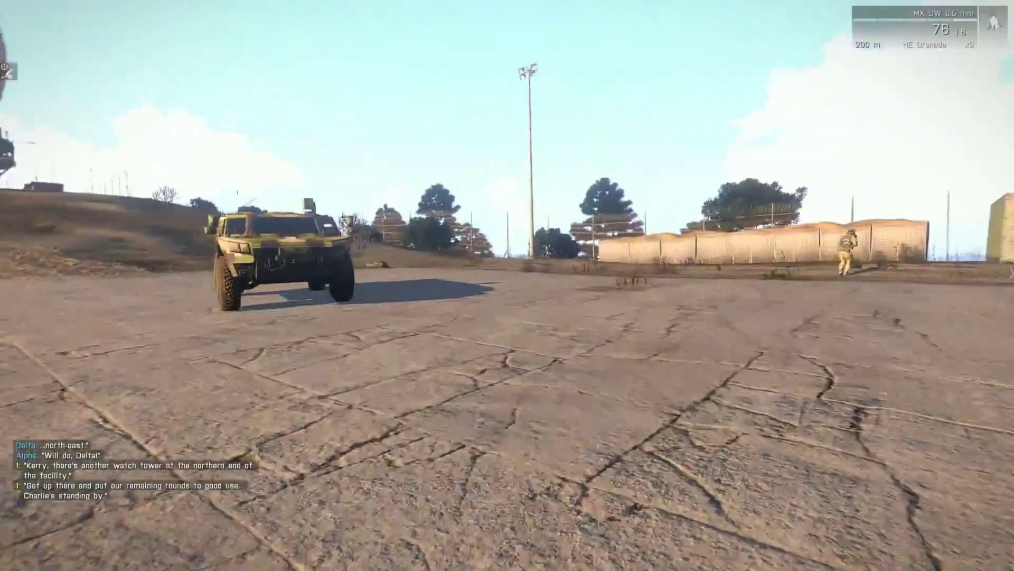
{"action": "key", "text": "w"}
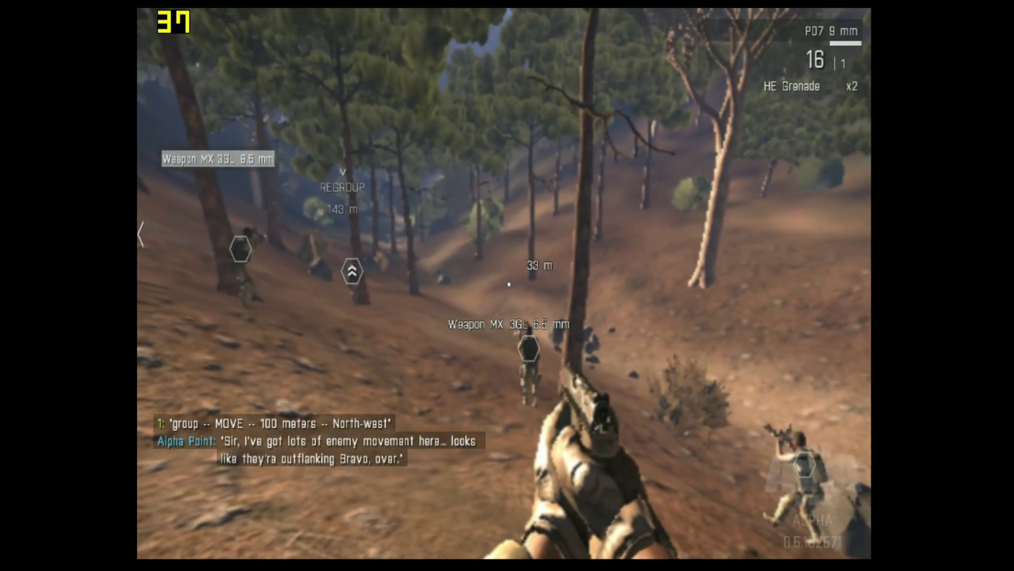
{"action": "key", "text": "w"}
{"action": "key", "text": "w"}
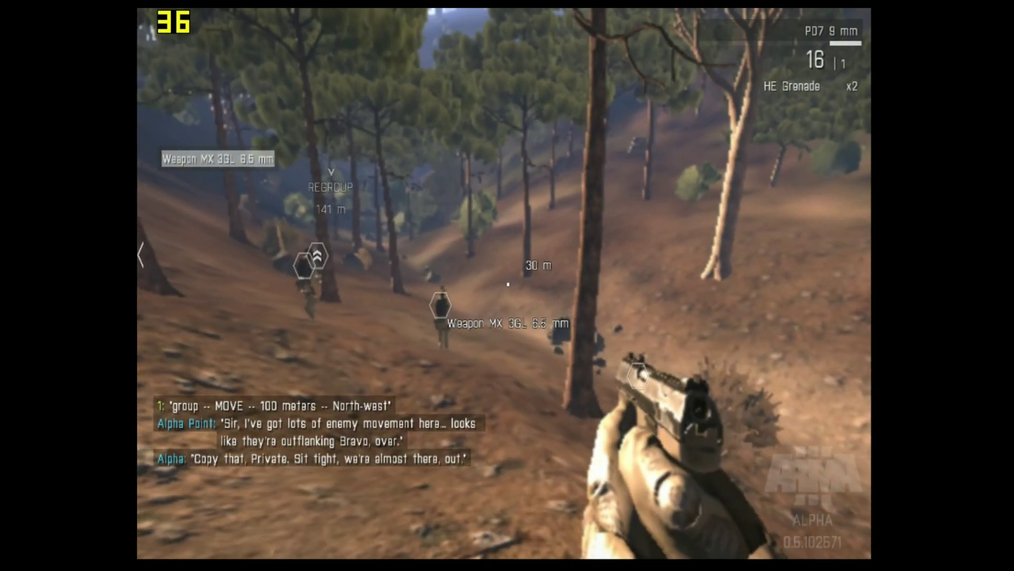
{"action": "key", "text": "w"}
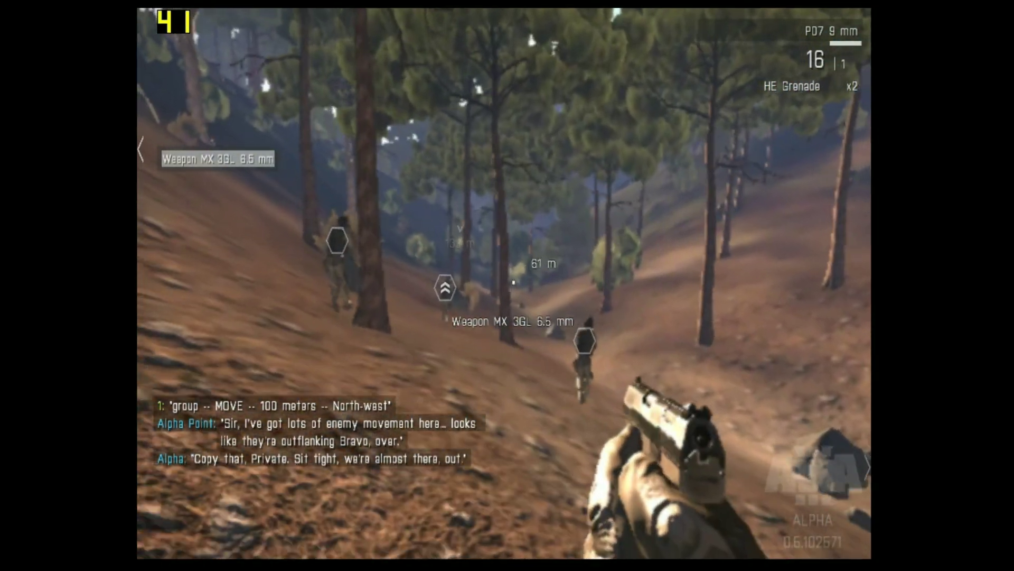
{"action": "key", "text": "Return"}
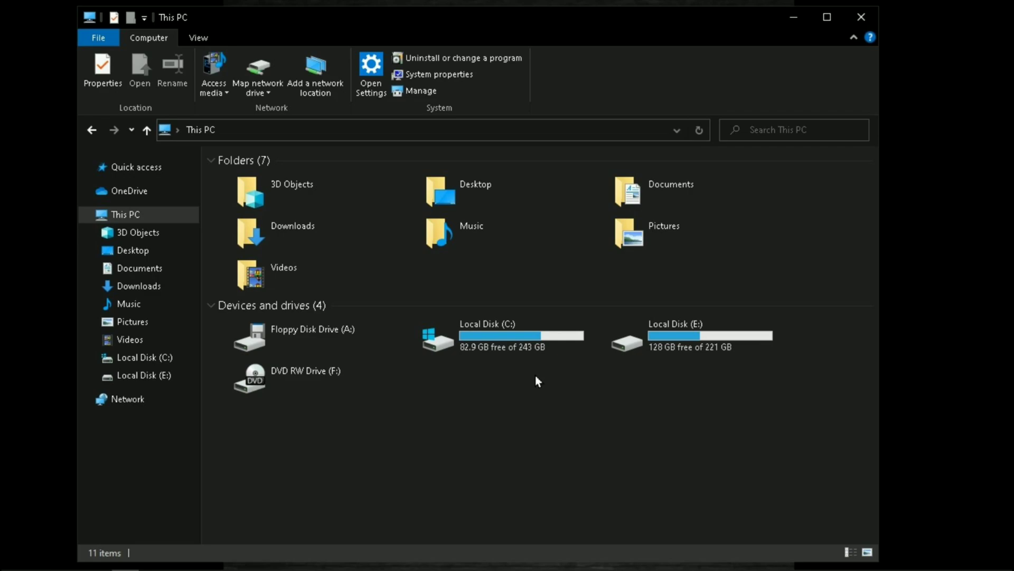
Step: Open Arma3Alpha.cfg from the Arma 3 Alpha folder in Documents with Notepad++
{"action": "double_click", "coordinate": [694, 191]}
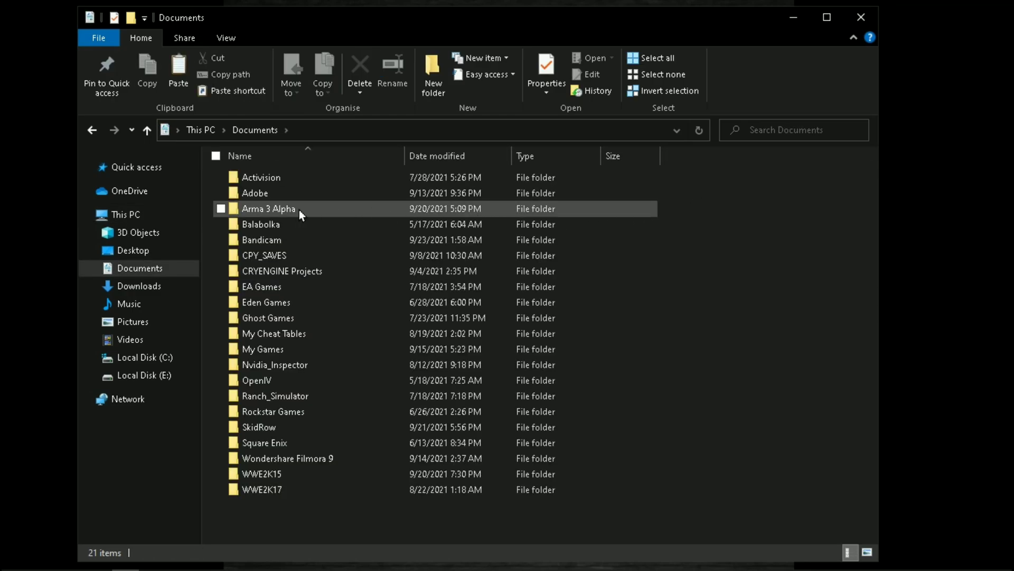
{"action": "double_click", "coordinate": [298, 210]}
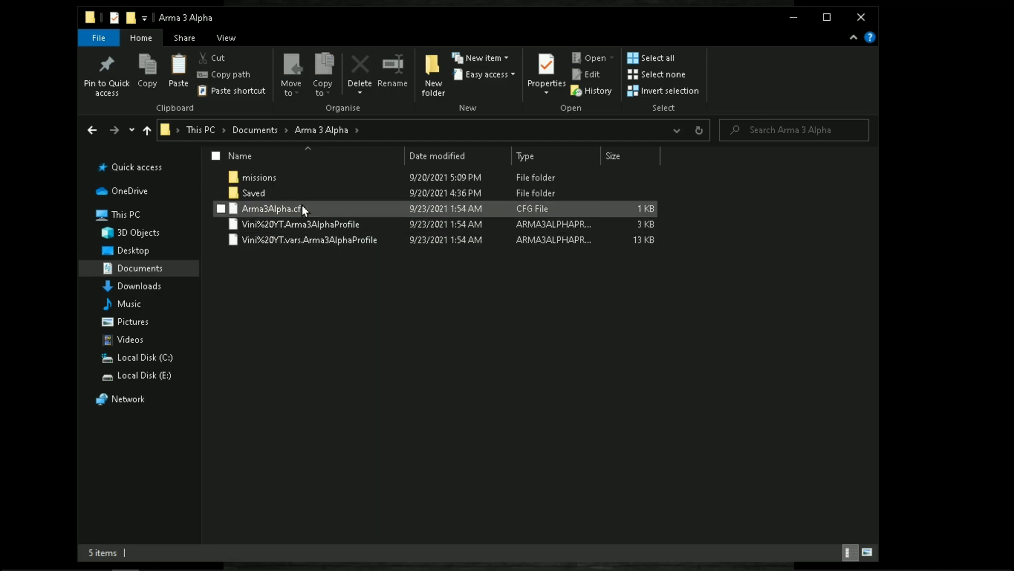
{"action": "left_click", "coordinate": [293, 208]}
{"action": "right_click", "coordinate": [293, 205]}
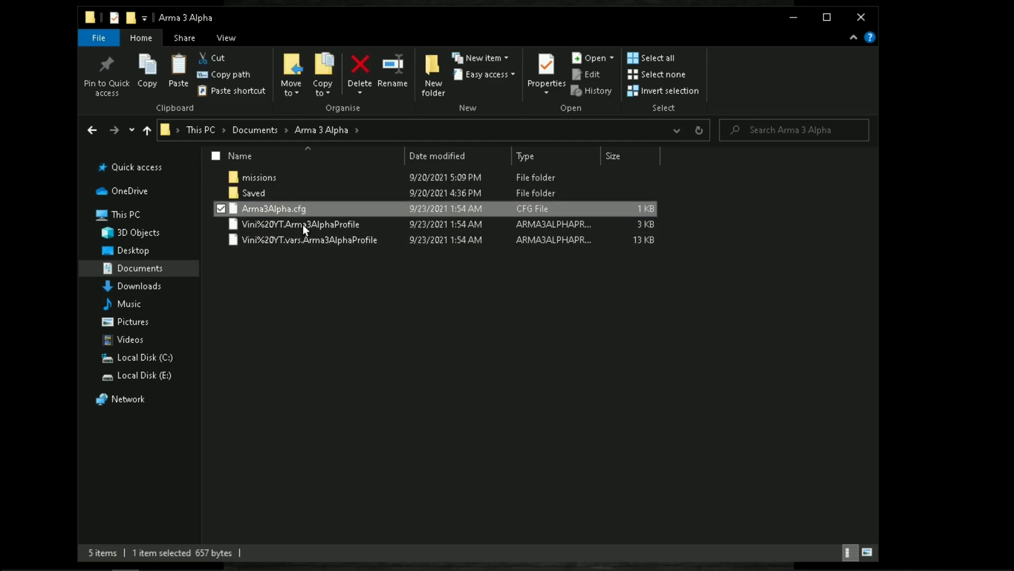
{"action": "left_click", "coordinate": [391, 248]}
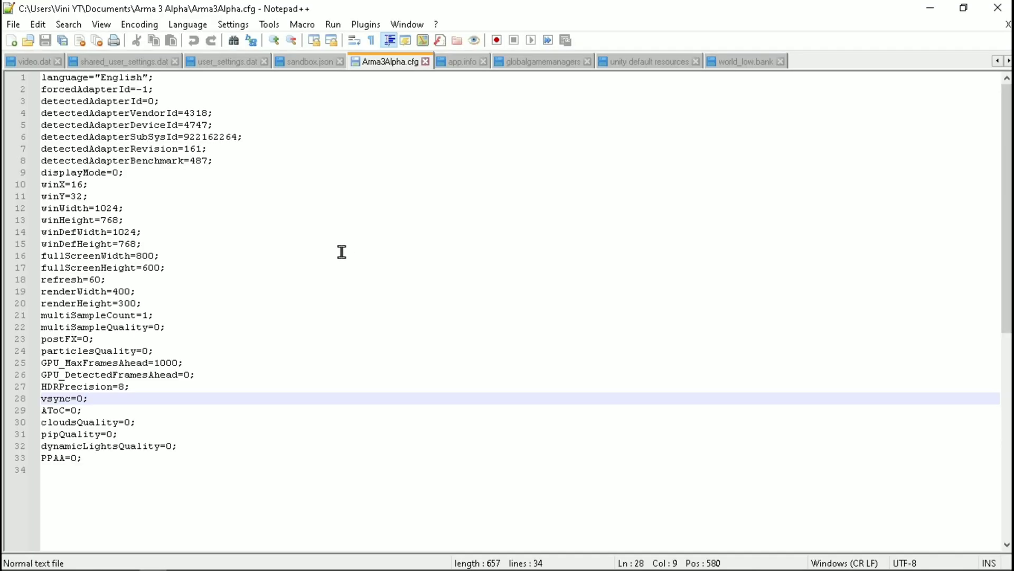
Step: Examine the graphics settings in Arma3Alpha.cfg, especially the multiSampleCount and HDRPrecision lines, and close the editor
{"action": "left_click", "coordinate": [123, 161]}
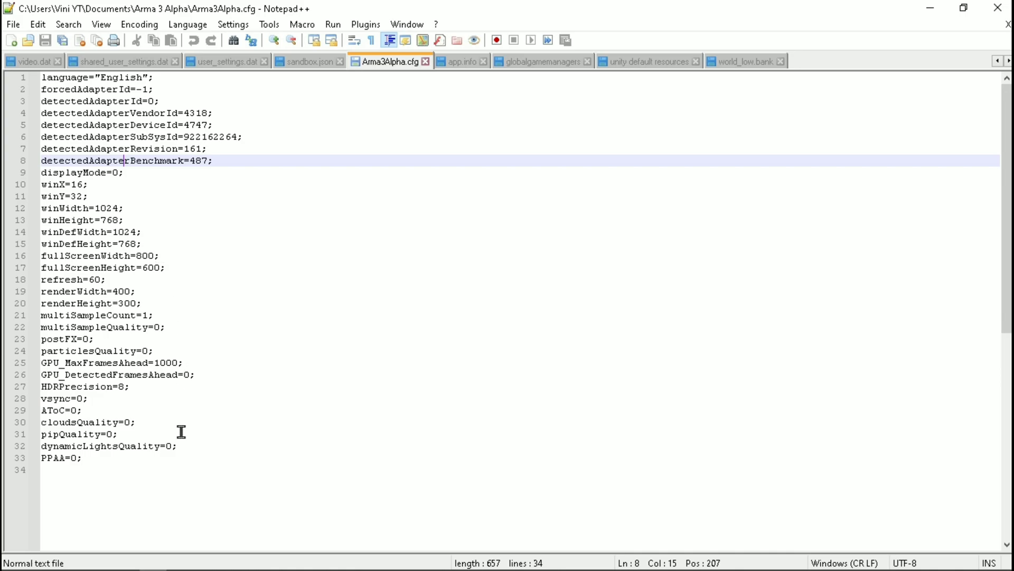
{"action": "left_click", "coordinate": [188, 459]}
{"action": "left_click", "coordinate": [227, 468]}
{"action": "key", "text": "ctrl+a"}
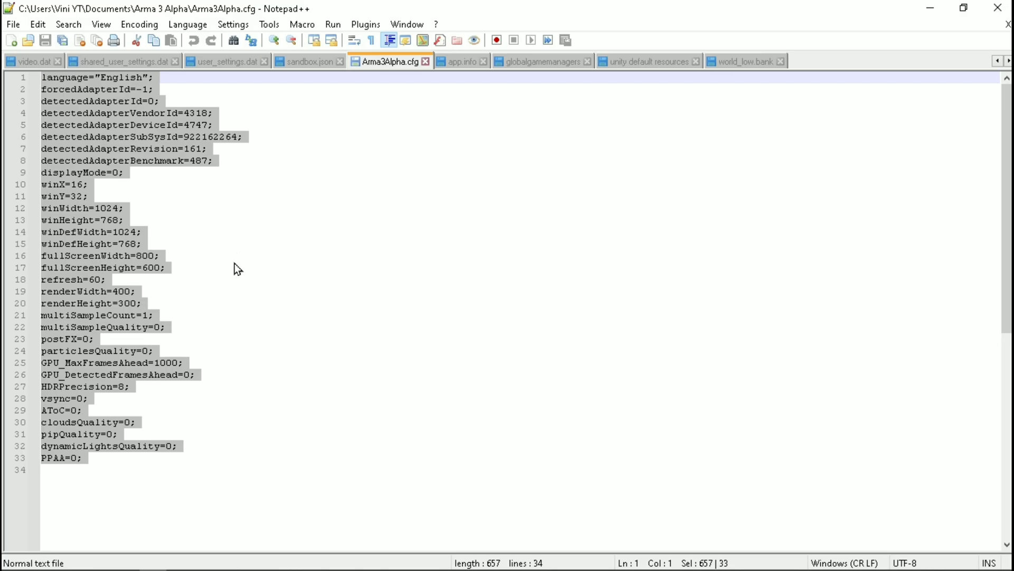
{"action": "left_click", "coordinate": [233, 264]}
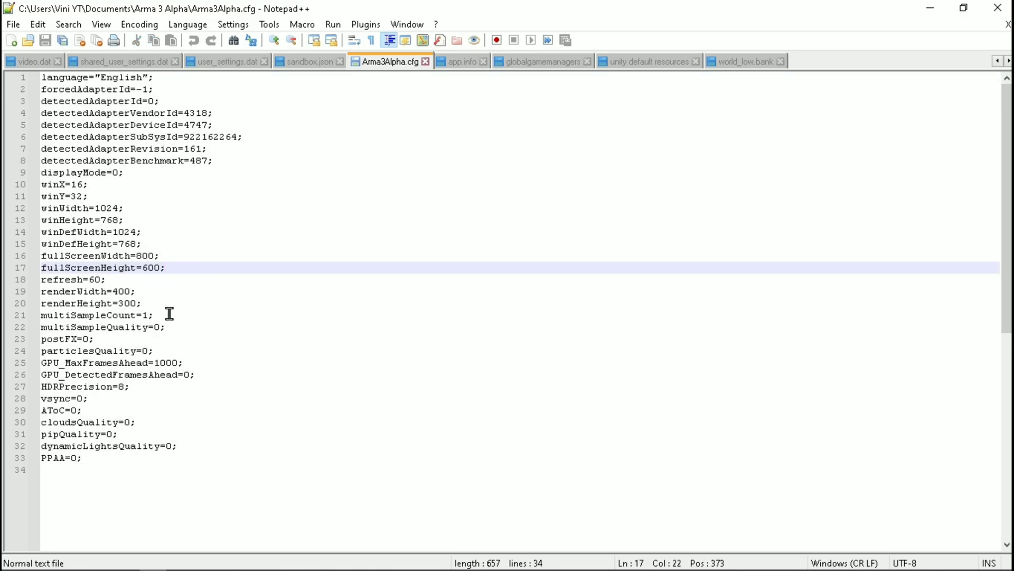
{"action": "left_click_drag", "start_coordinate": [169, 314], "coordinate": [43, 315]}
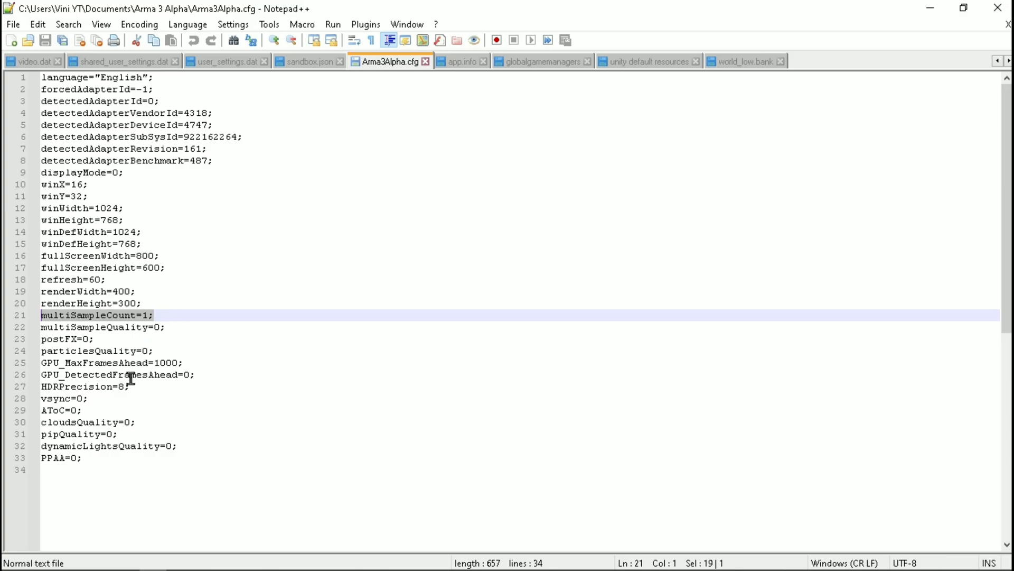
{"action": "left_click_drag", "start_coordinate": [146, 388], "coordinate": [45, 390]}
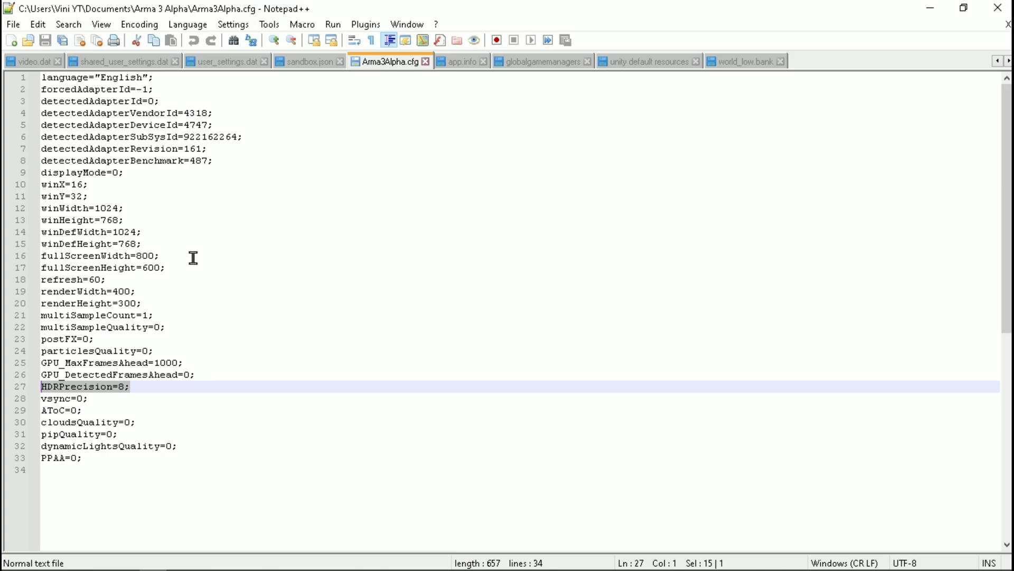
{"action": "left_click", "coordinate": [14, 24]}
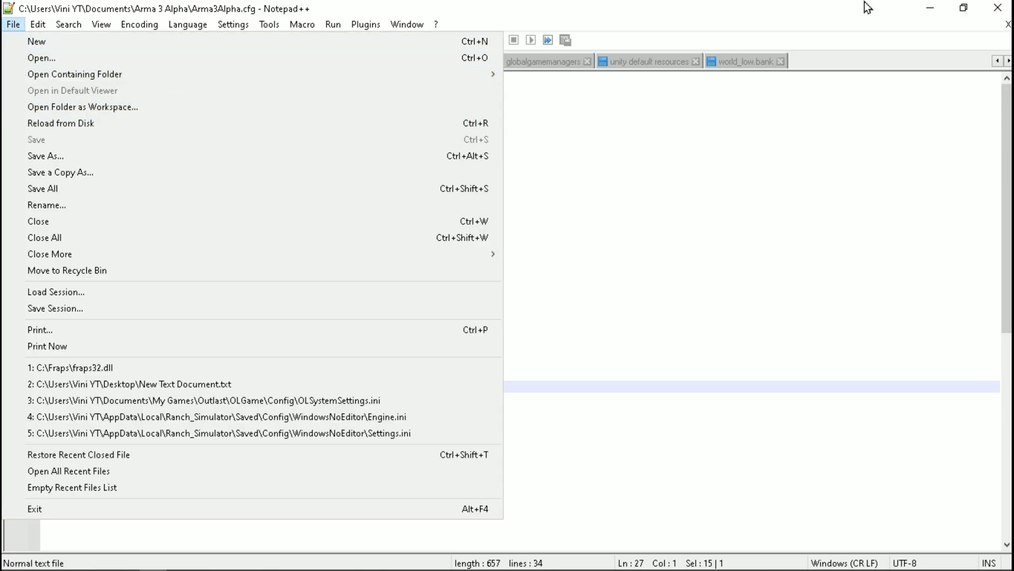
{"action": "left_click", "coordinate": [846, 7]}
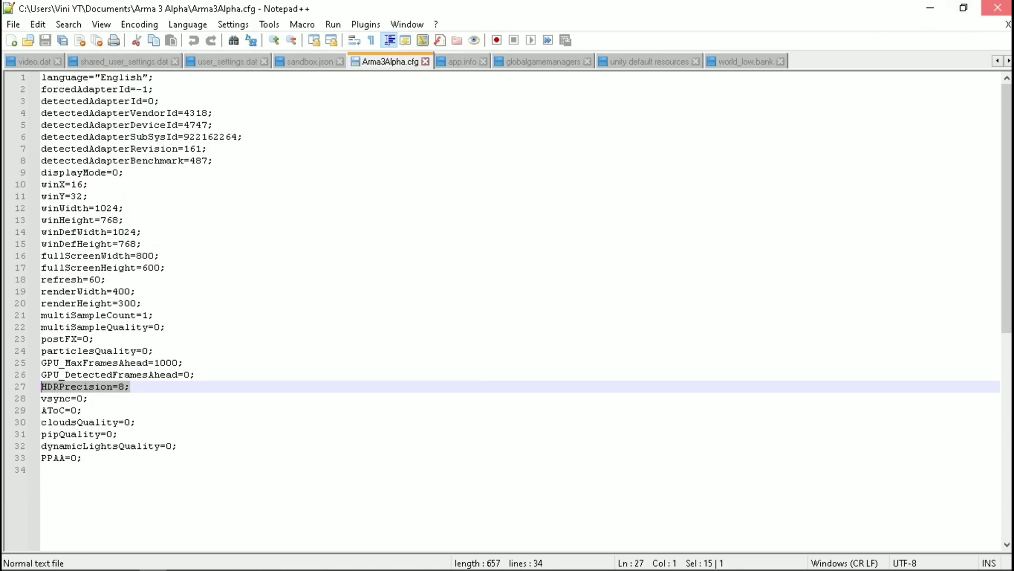
{"action": "left_click", "coordinate": [998, 8]}
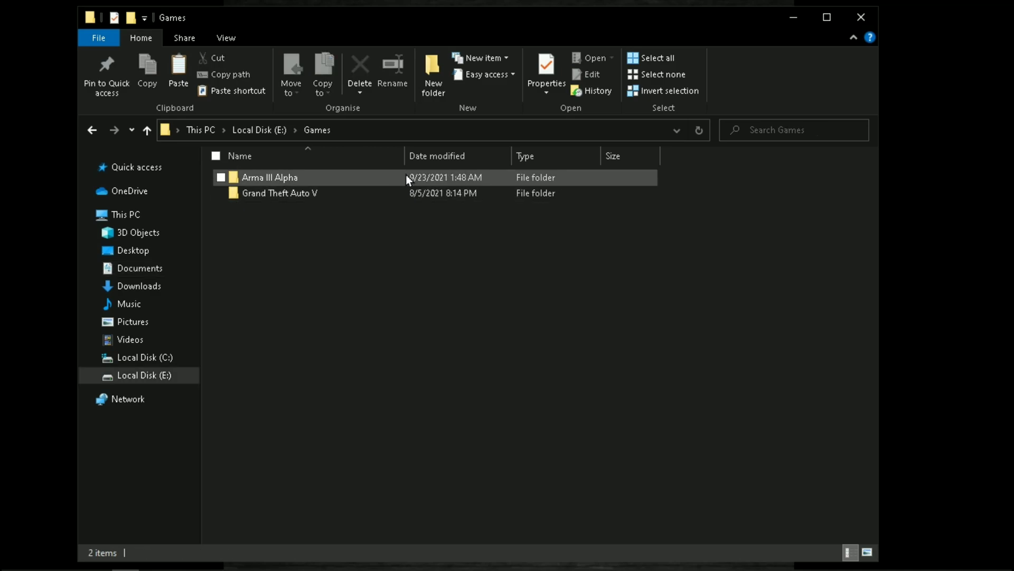
Step: Open settings.cfg from the Profiles\Default folder of the Arma III Alpha game directory with Notepad++
{"action": "double_click", "coordinate": [405, 174]}
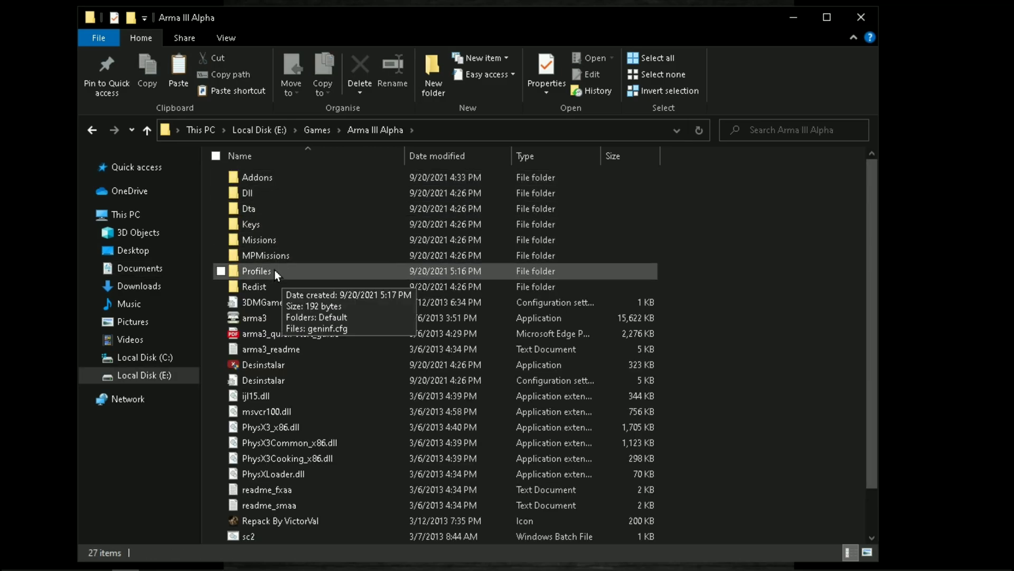
{"action": "double_click", "coordinate": [274, 270]}
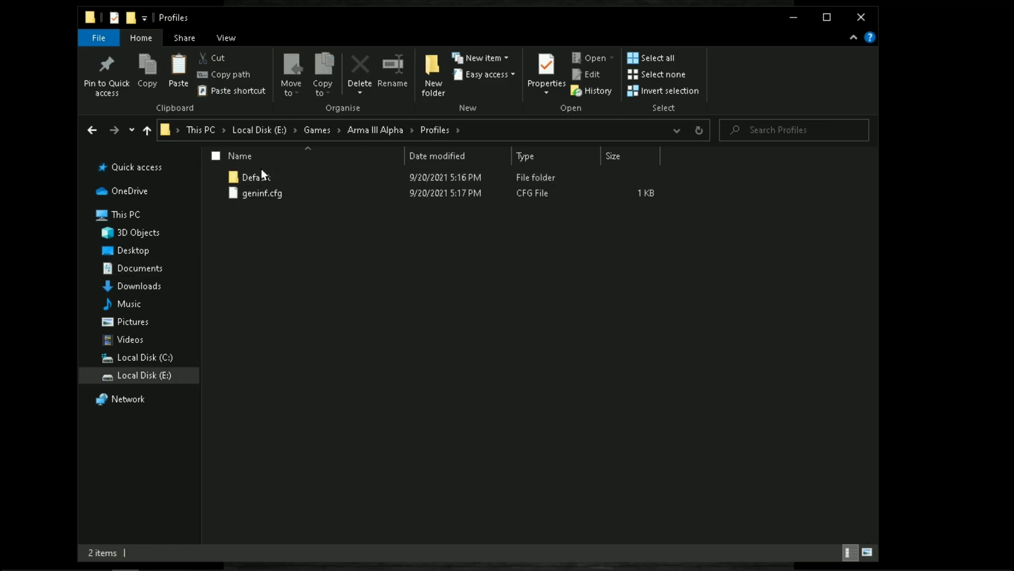
{"action": "double_click", "coordinate": [286, 179]}
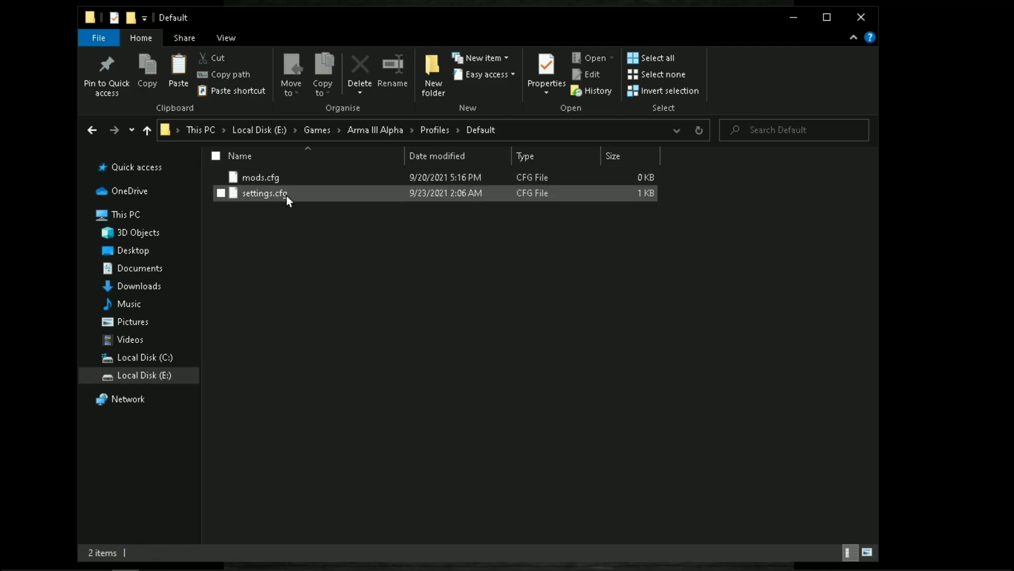
{"action": "double_click", "coordinate": [279, 194]}
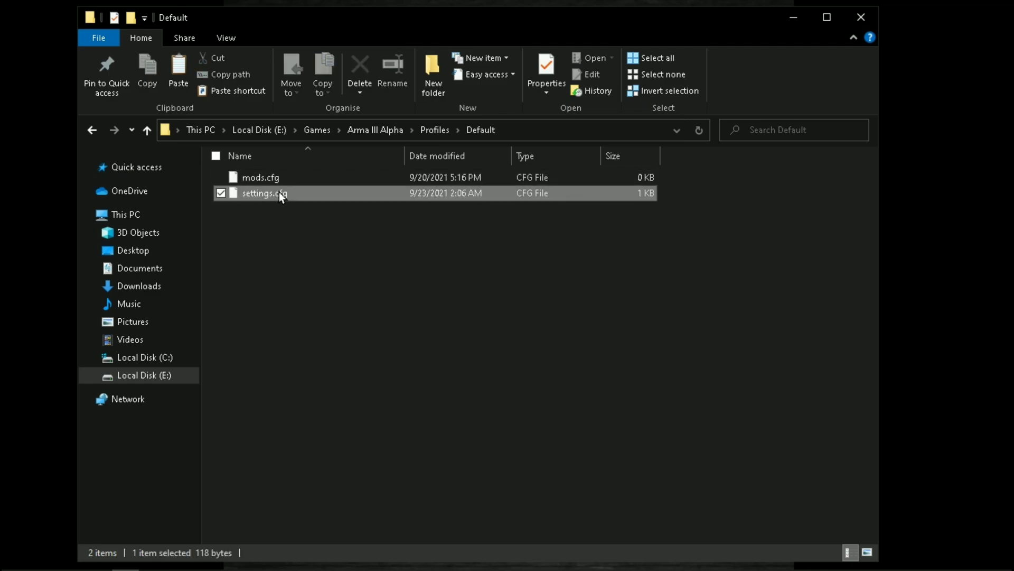
{"action": "right_click", "coordinate": [280, 192]}
{"action": "left_click", "coordinate": [297, 233]}
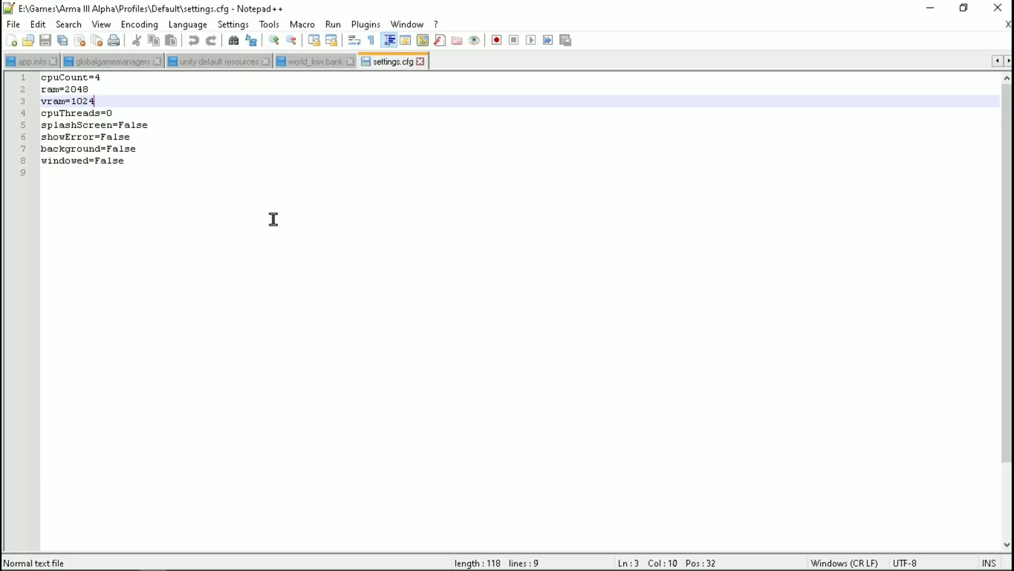
Step: Set the ram value in settings.cfg to 4096
{"action": "left_click_drag", "start_coordinate": [152, 167], "coordinate": [48, 89]}
{"action": "left_click", "coordinate": [89, 89]}
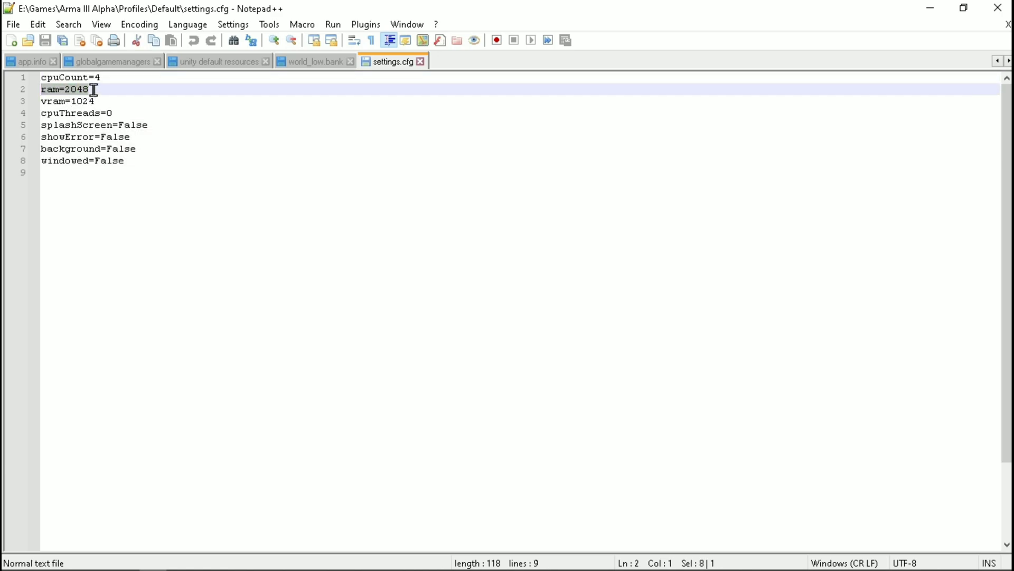
{"action": "left_click", "coordinate": [94, 90]}
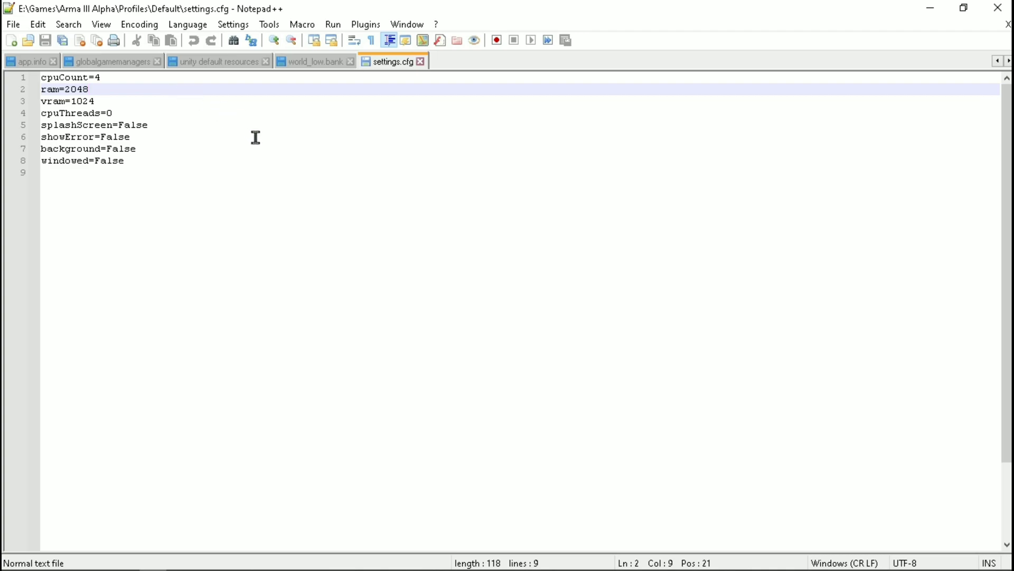
{"action": "key", "text": "BackSpace"}
{"action": "key", "text": "BackSpace"}
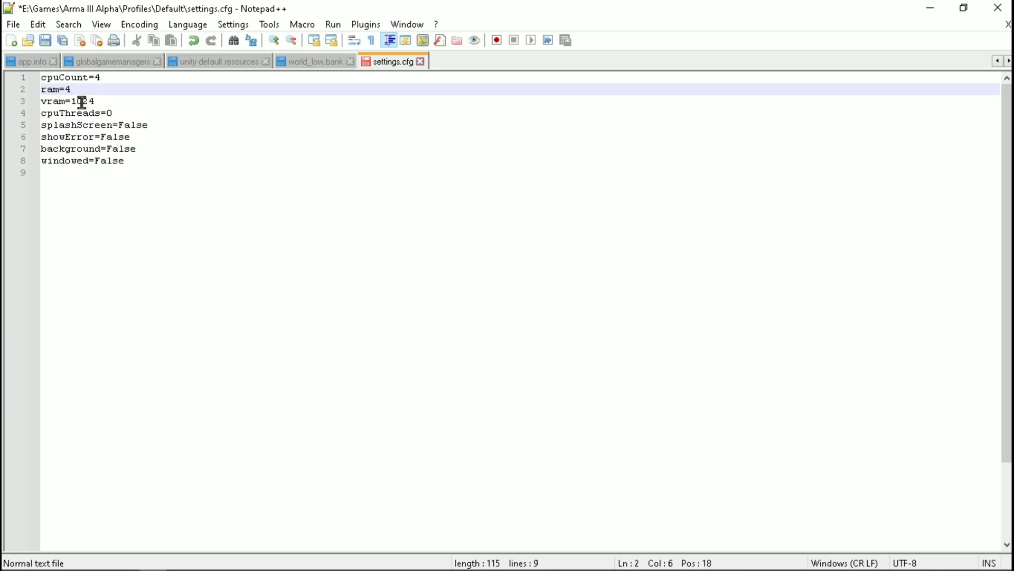
{"action": "left_click_drag", "start_coordinate": [81, 102], "coordinate": [78, 102]}
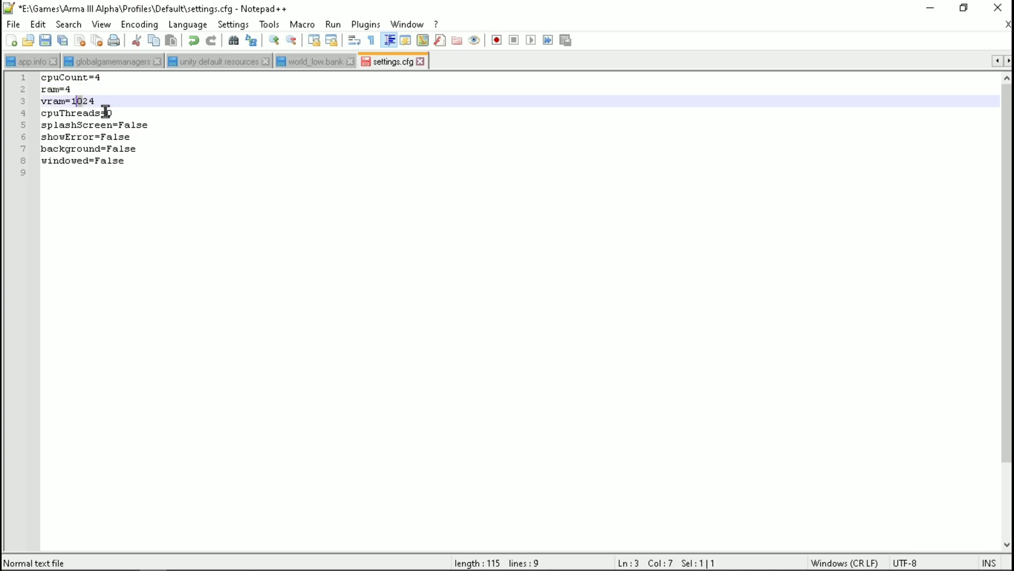
{"action": "left_click", "coordinate": [77, 91]}
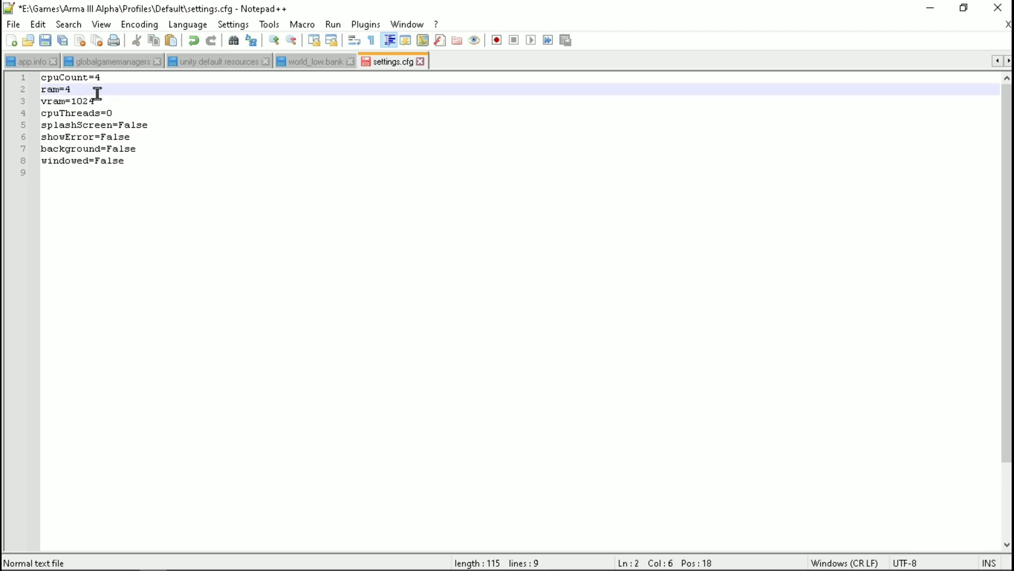
{"action": "type", "text": "096"}
Step: Set the vram value in settings.cfg to 2048
{"action": "left_click_drag", "start_coordinate": [119, 102], "coordinate": [39, 103]}
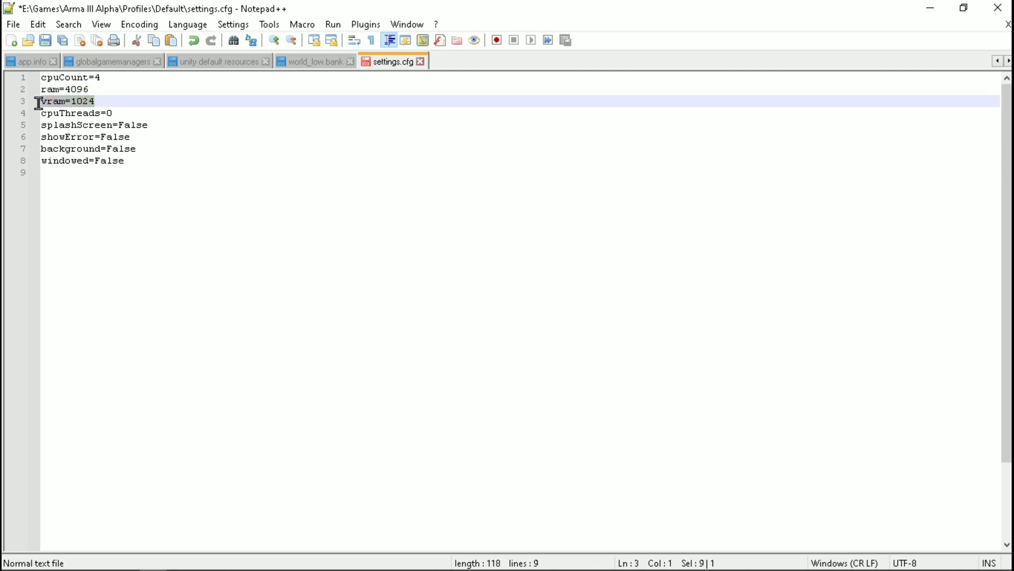
{"action": "left_click", "coordinate": [126, 101]}
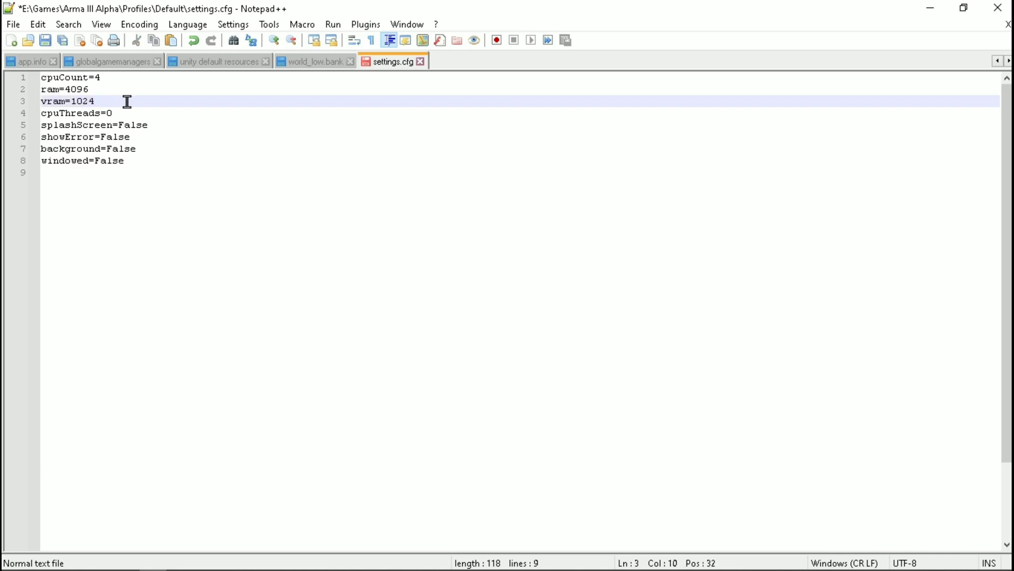
{"action": "key", "text": "BackSpace"}
{"action": "key", "text": "BackSpace"}
{"action": "type", "text": "2048"}
{"action": "left_click_drag", "start_coordinate": [105, 101], "coordinate": [49, 102]}
{"action": "left_click", "coordinate": [140, 181]}
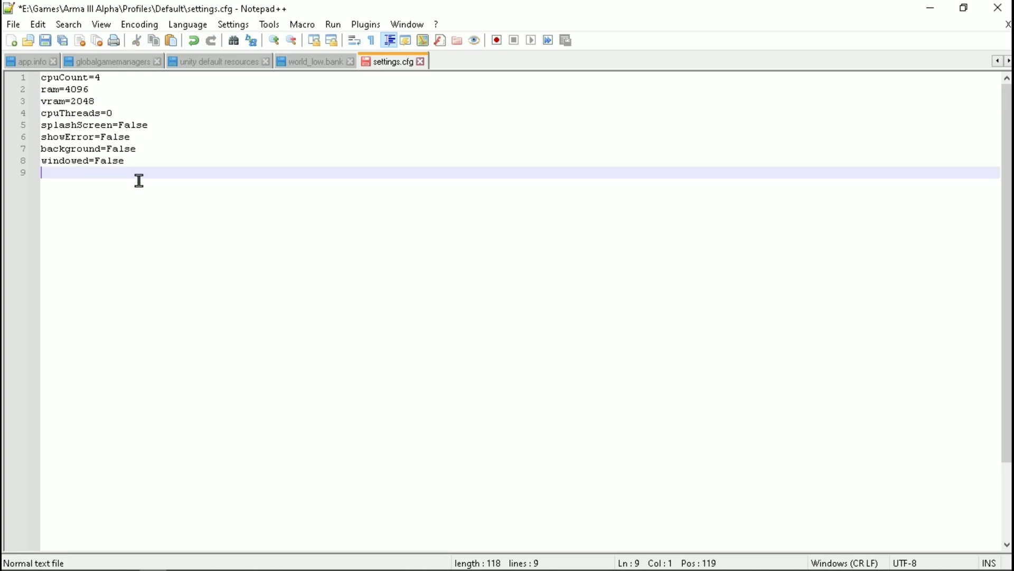
Step: Save the edited settings.cfg and close the editor to return to the Default folder
{"action": "left_click", "coordinate": [8, 25]}
{"action": "left_click", "coordinate": [45, 135]}
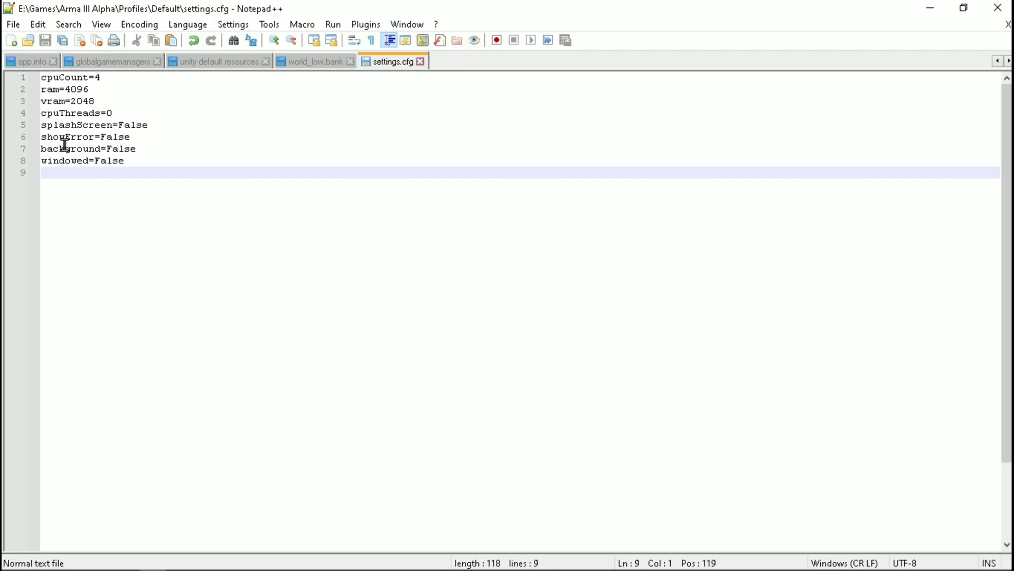
{"action": "left_click", "coordinate": [997, 8]}
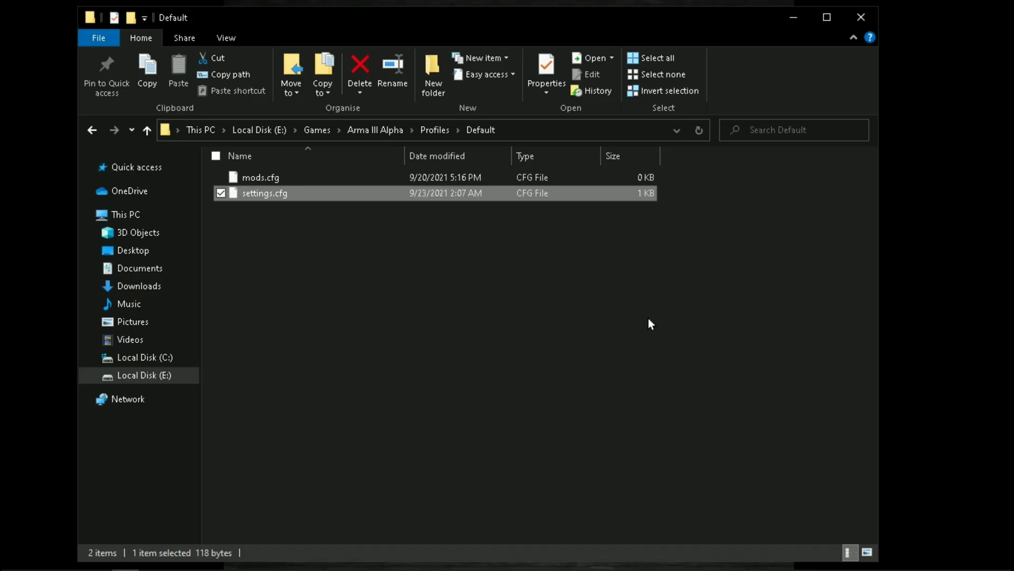
Step: Return from the Default folder two levels back to the Arma III Alpha game folder
{"action": "left_click", "coordinate": [505, 248]}
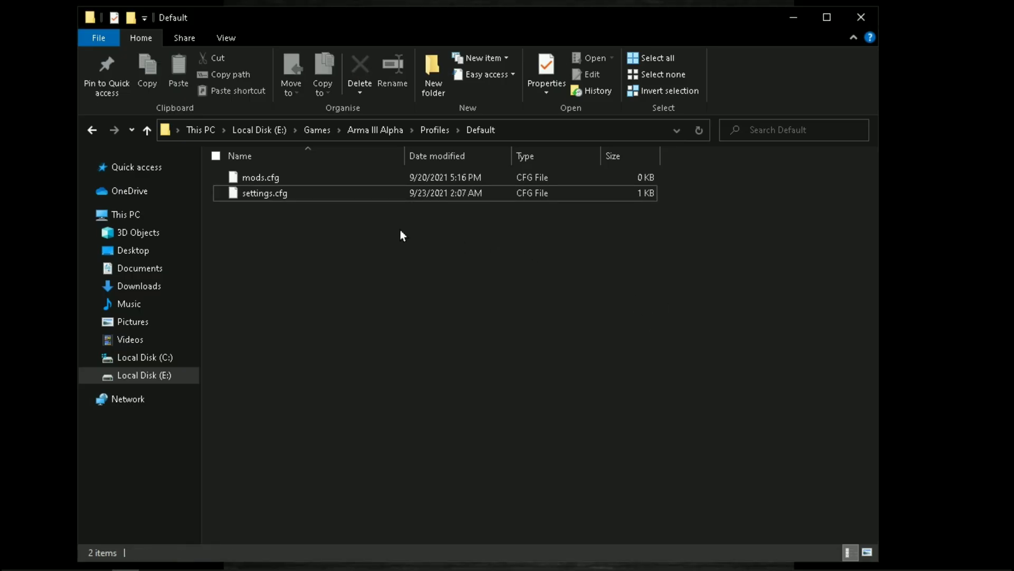
{"action": "left_click", "coordinate": [96, 132]}
{"action": "left_click", "coordinate": [96, 132]}
{"action": "left_click", "coordinate": [256, 318]}
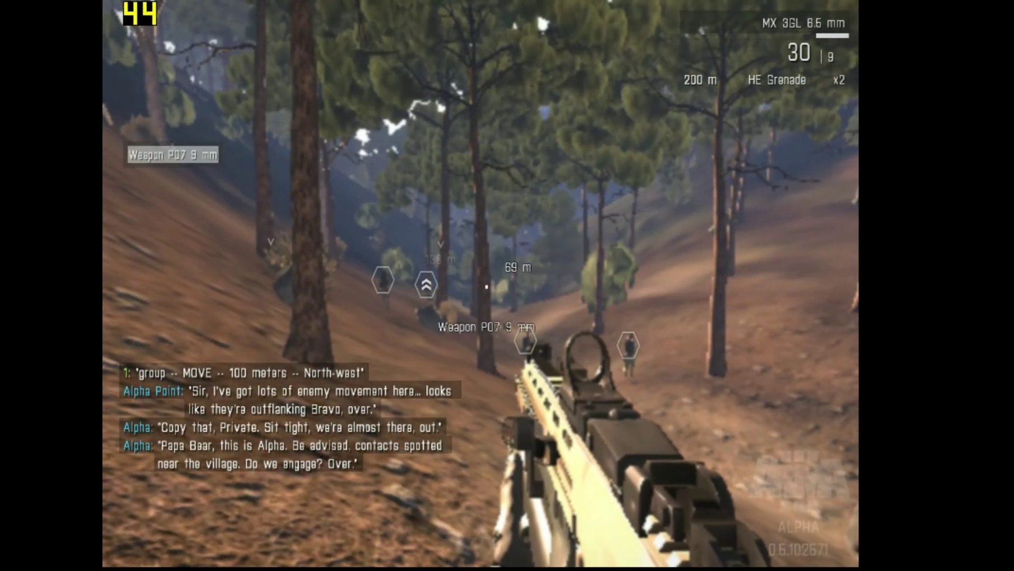
Step: Drop the Combat Fatigues (MTP) from the soldier's inventory onto the ground, then equip them again and leave the inventory
{"action": "key", "text": "i"}
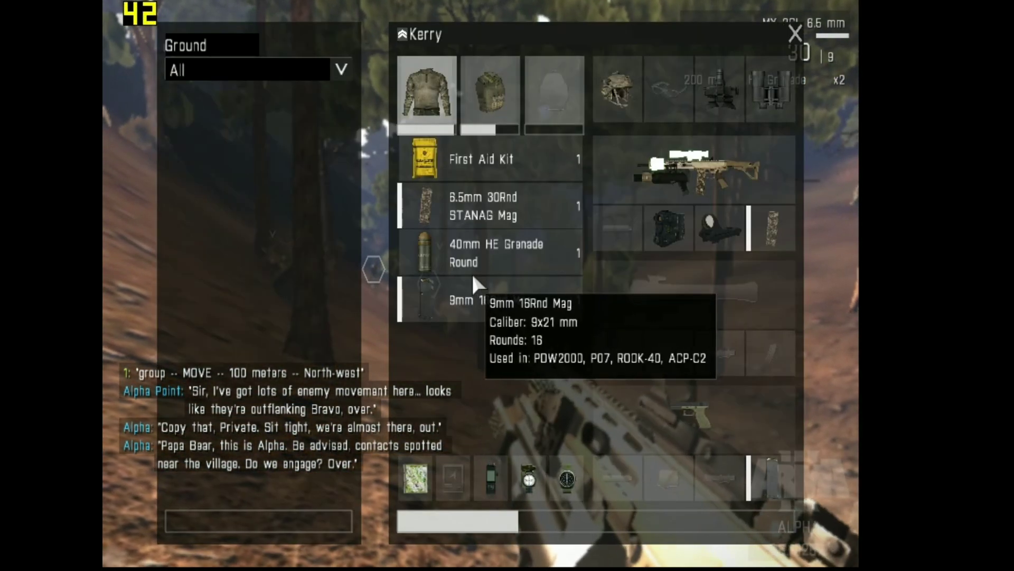
{"action": "left_click_drag", "start_coordinate": [335, 132], "coordinate": [307, 142]}
{"action": "left_click_drag", "start_coordinate": [478, 95], "coordinate": [306, 154]}
{"action": "left_click_drag", "start_coordinate": [222, 164], "coordinate": [484, 109]}
{"action": "left_click_drag", "start_coordinate": [228, 131], "coordinate": [452, 80]}
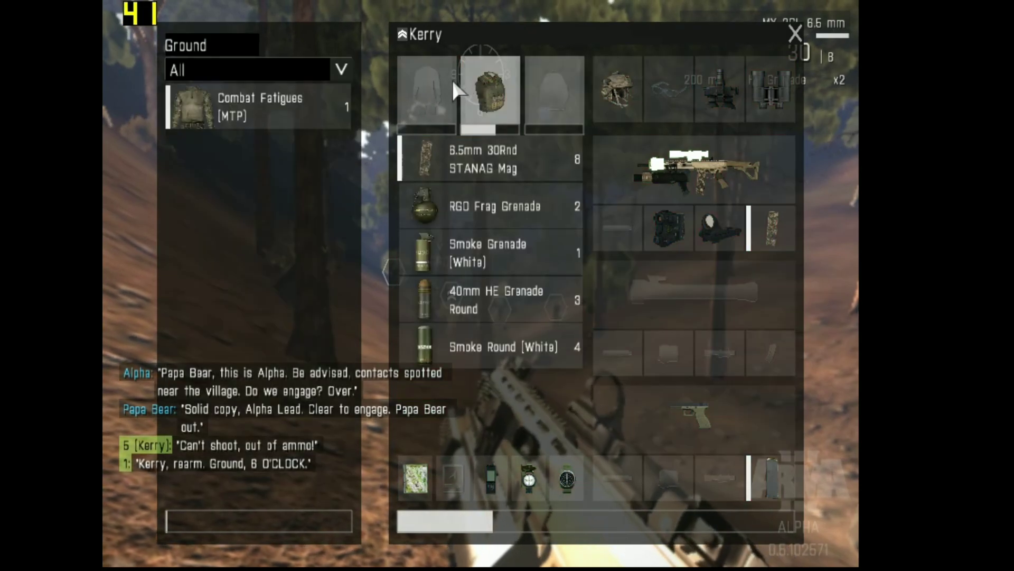
{"action": "left_click_drag", "start_coordinate": [239, 108], "coordinate": [415, 84]}
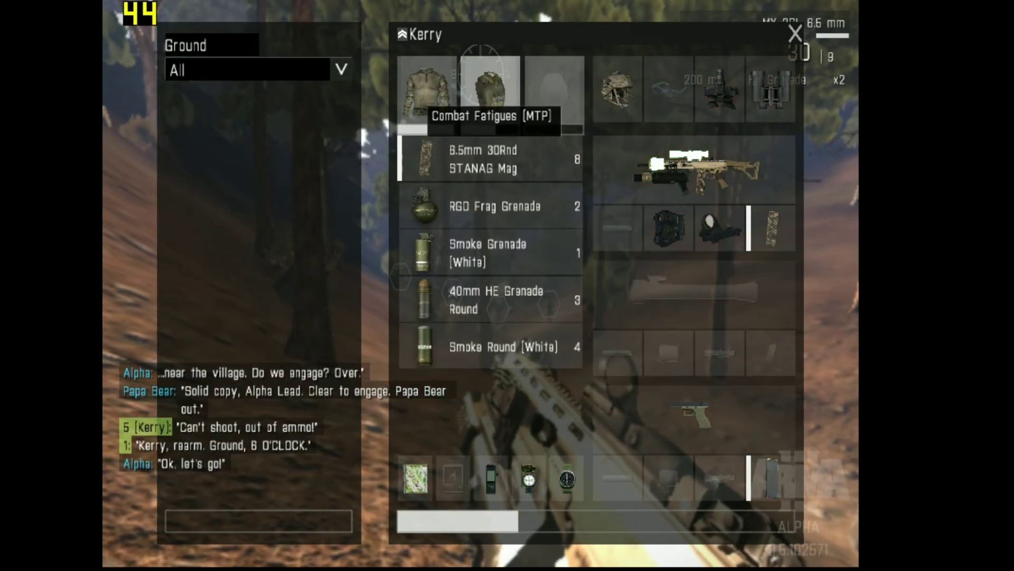
{"action": "key", "text": "i"}
Step: Run forward with the squad through the wooded valley, following the team leader
{"action": "key", "text": "w"}
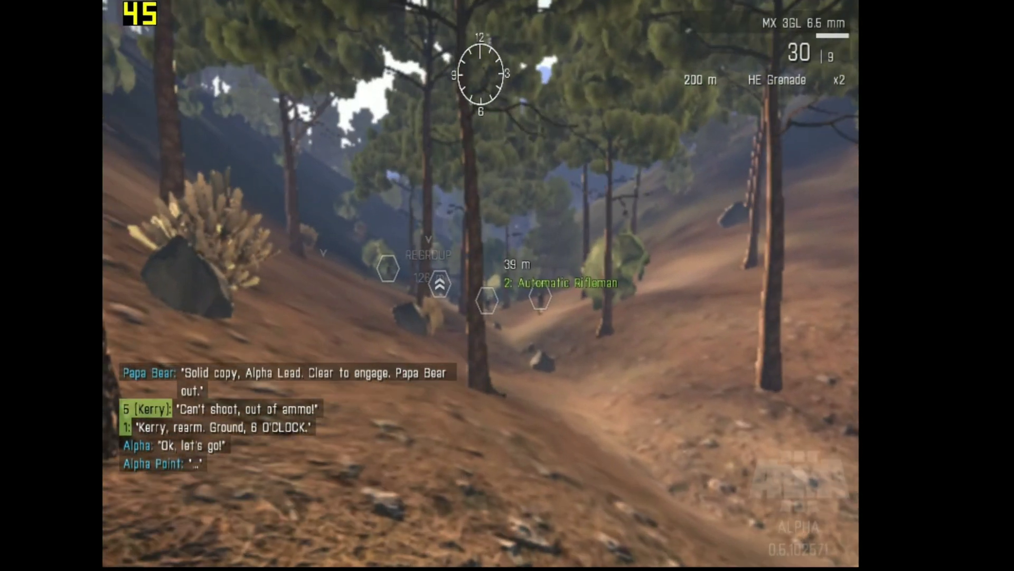
{"action": "key", "text": "w"}
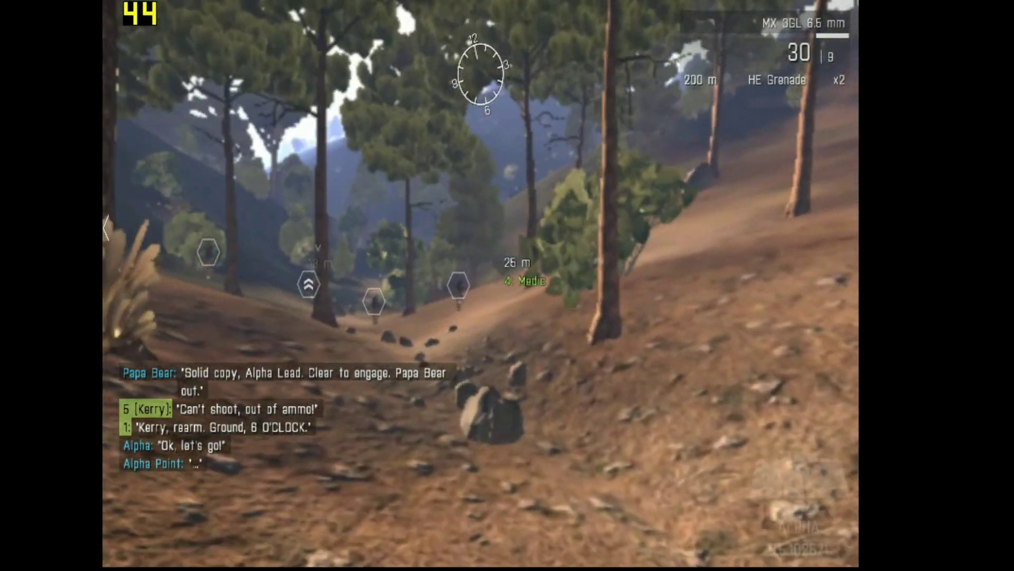
{"action": "key", "text": "w"}
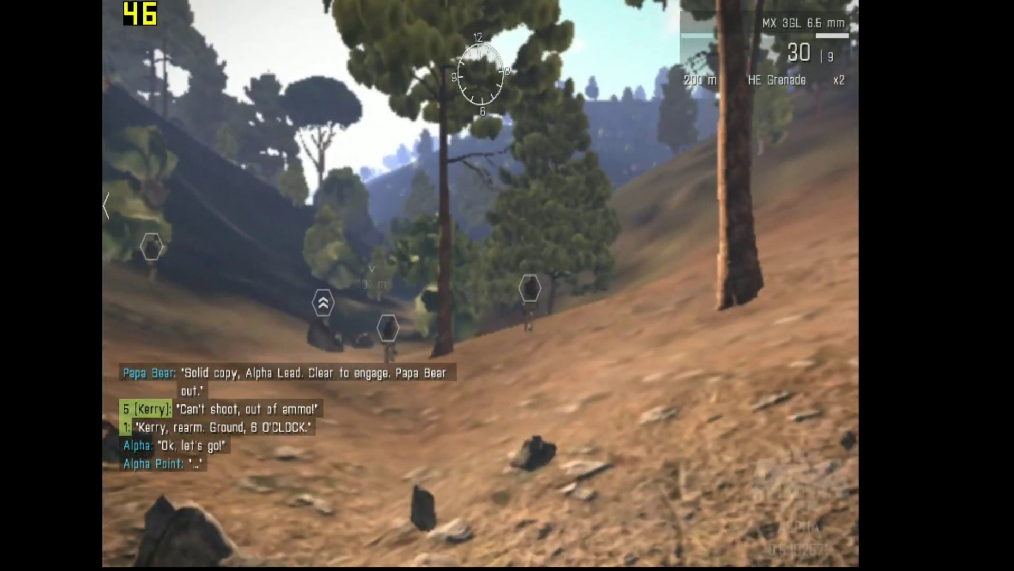
{"action": "key", "text": "w"}
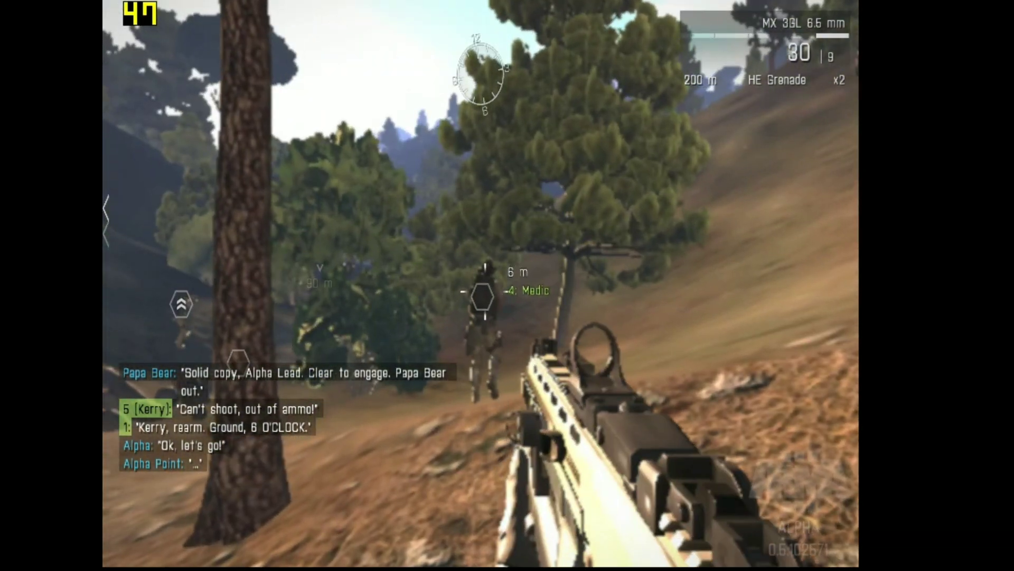
{"action": "right_click", "coordinate": [481, 285]}
{"action": "key", "text": "w"}
{"action": "key", "text": "shift+w"}
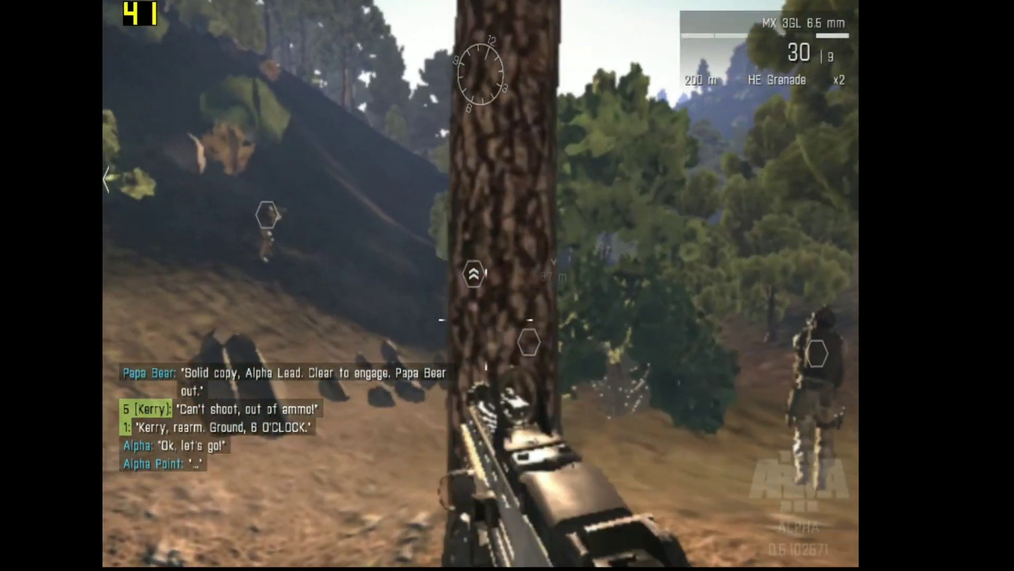
{"action": "key", "text": "w"}
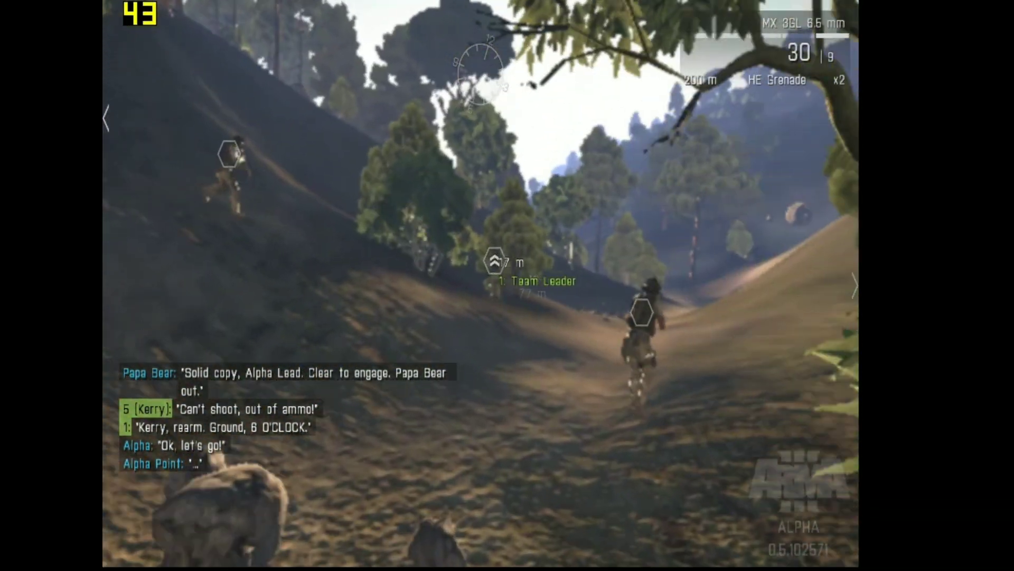
{"action": "key", "text": "w"}
Step: Switch to the P07 9 mm pistol and keep running through the valley towards the regroup point
{"action": "scroll", "coordinate": [483, 288], "scroll_direction": "down", "scroll_amount": 1}
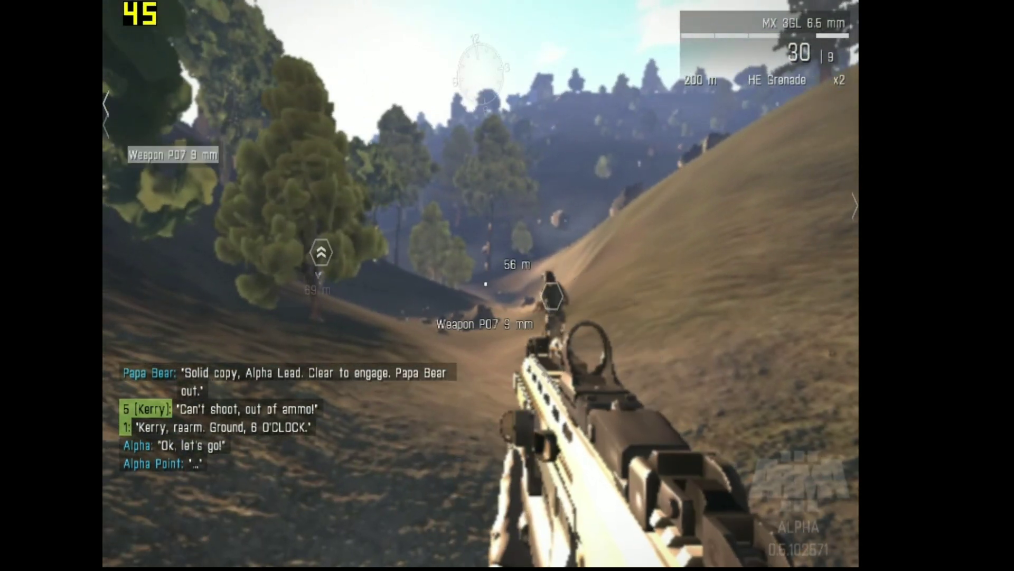
{"action": "middle_click", "coordinate": [483, 288]}
{"action": "key", "text": "w"}
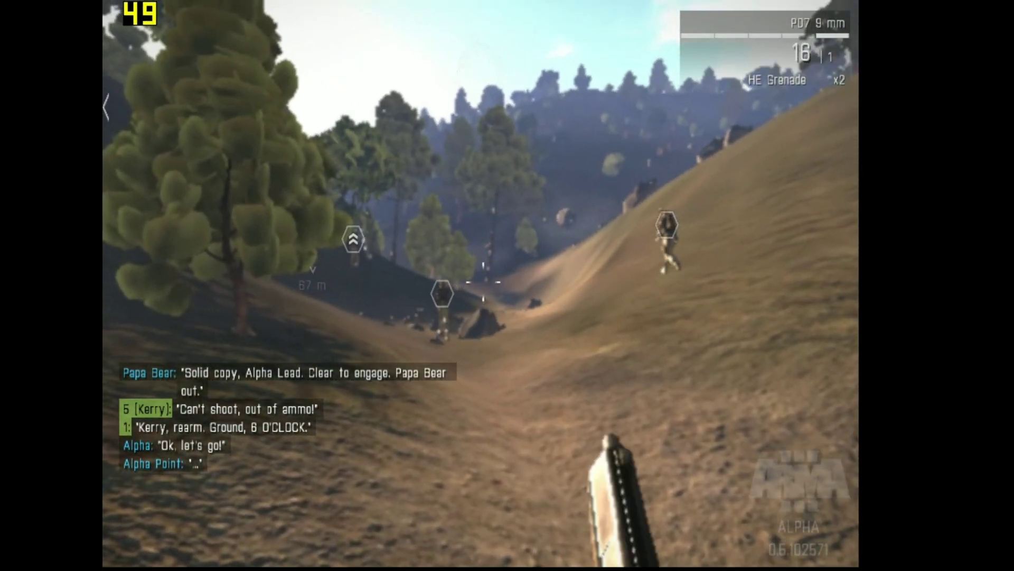
{"action": "key", "text": "w"}
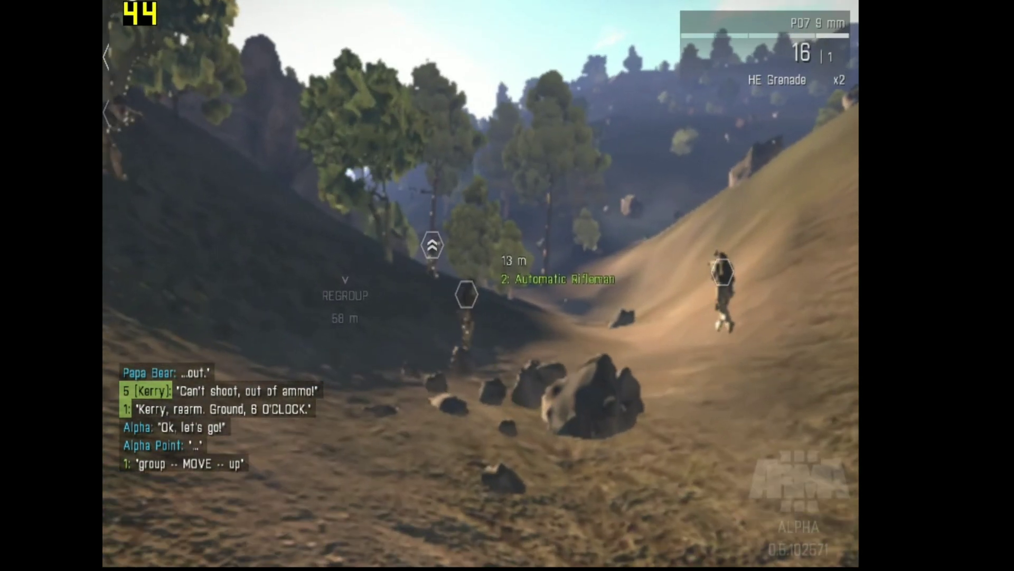
{"action": "key", "text": "w"}
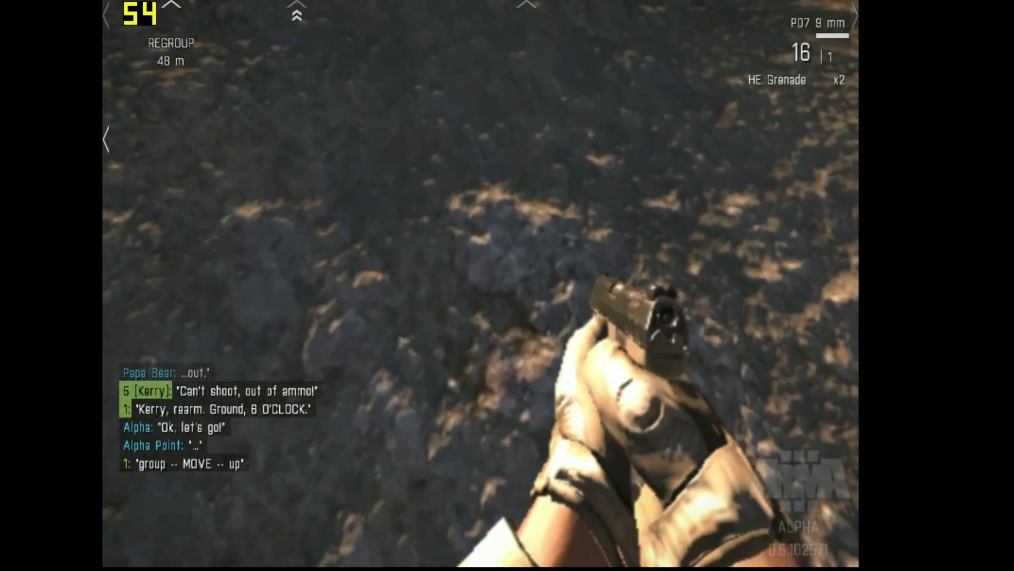
{"action": "key", "text": "w"}
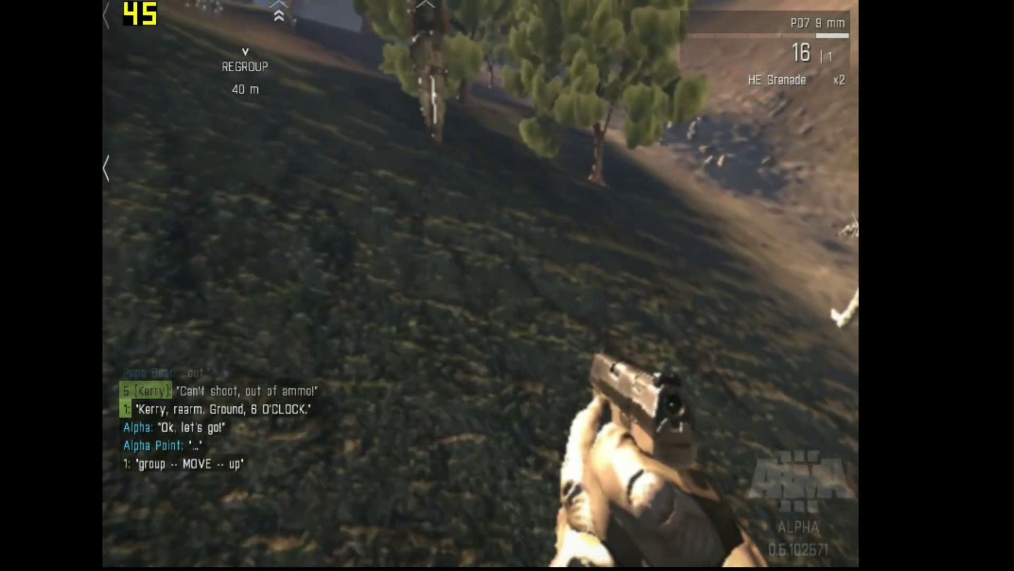
{"action": "key", "text": "w"}
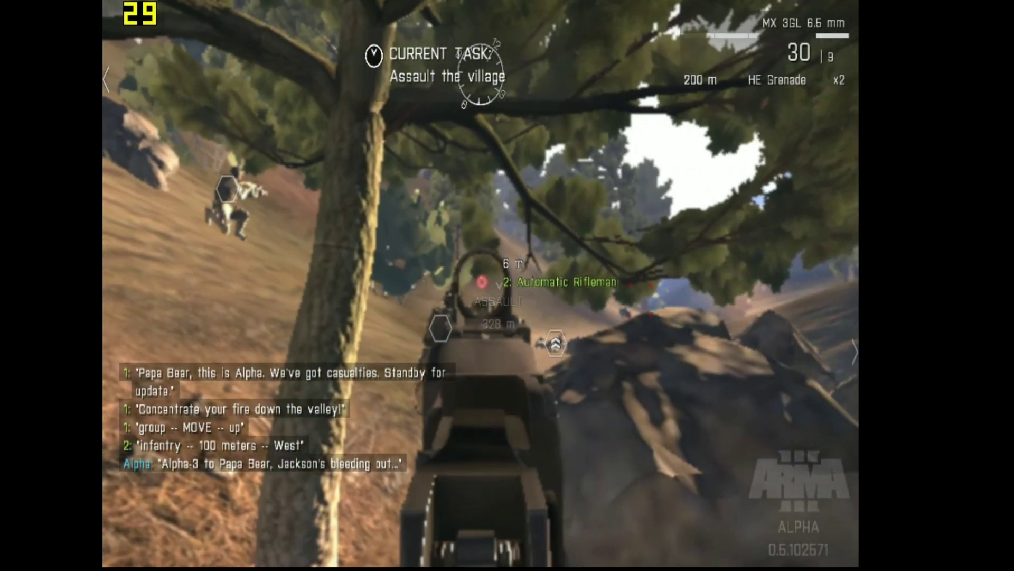
Step: Move around the tree into firing position and shoot the MX 3GL rifle at the enemy down the valley
{"action": "key", "text": "a"}
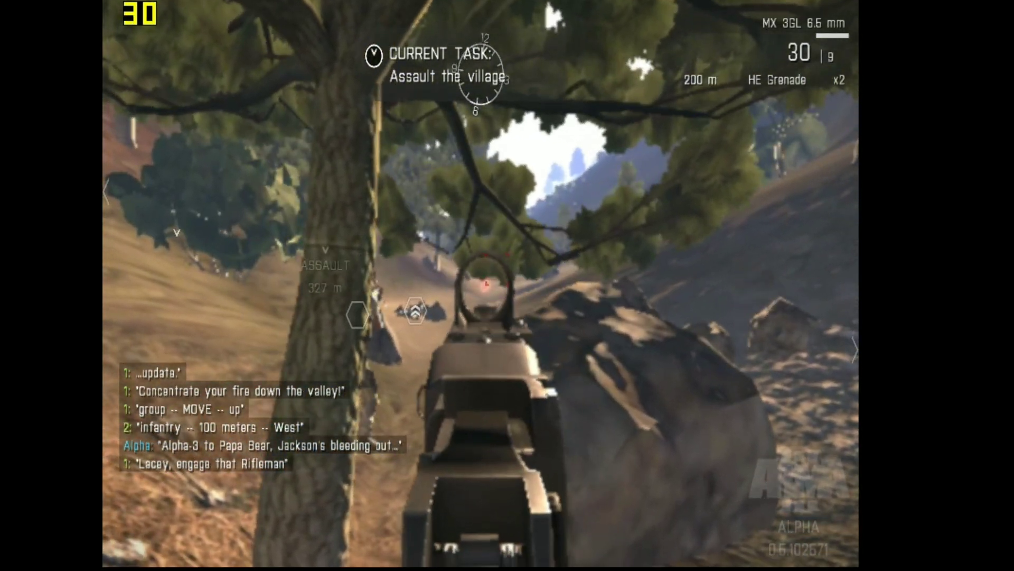
{"action": "key", "text": "w"}
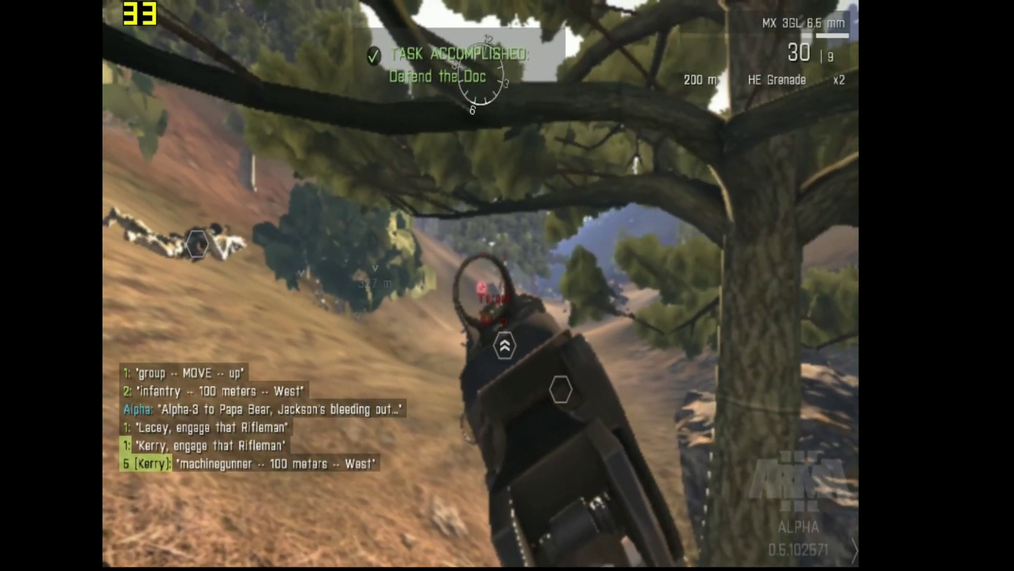
{"action": "left_click", "coordinate": [480, 285]}
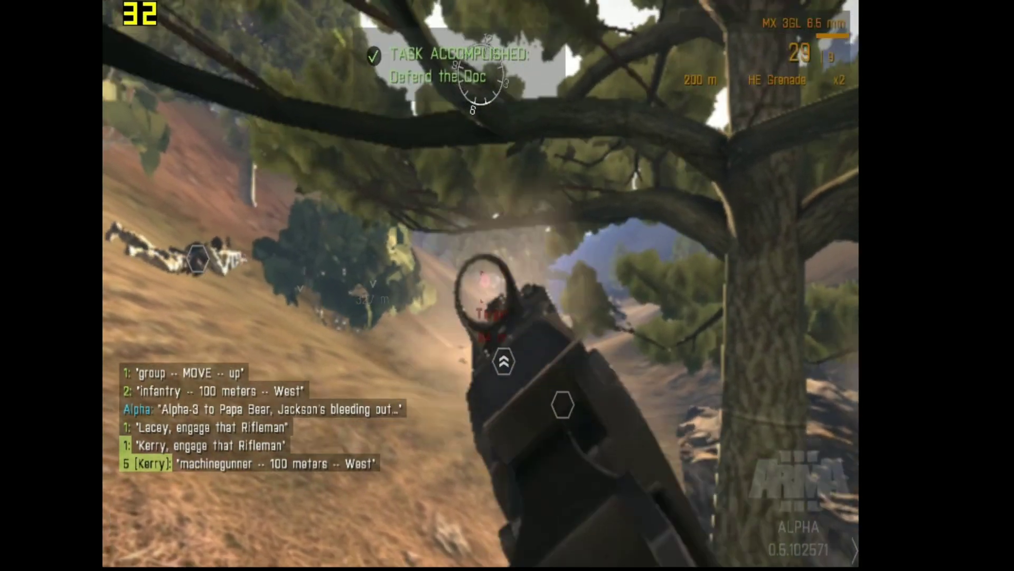